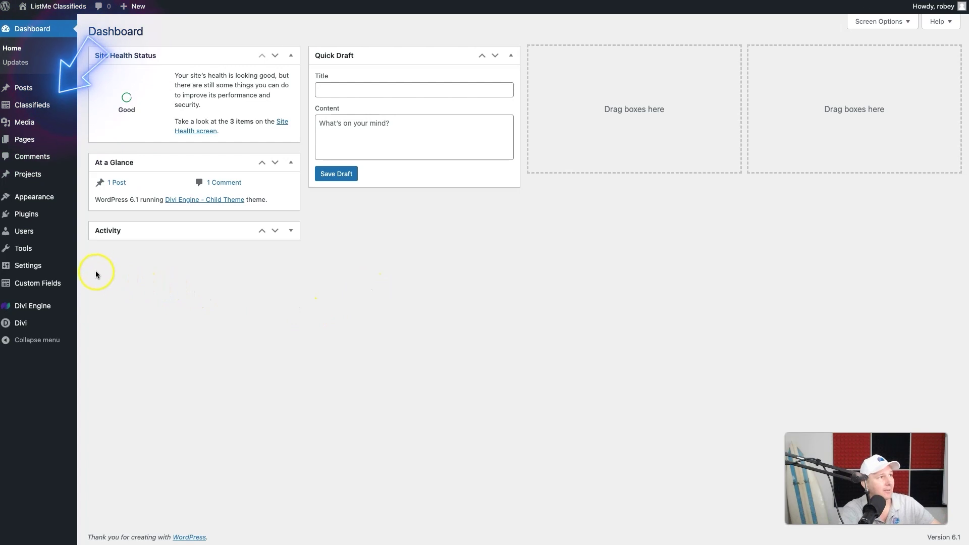
- Start a new Classified from the Classifieds menu and review its contact, gallery, price and map fields
mouse_move(29, 108)
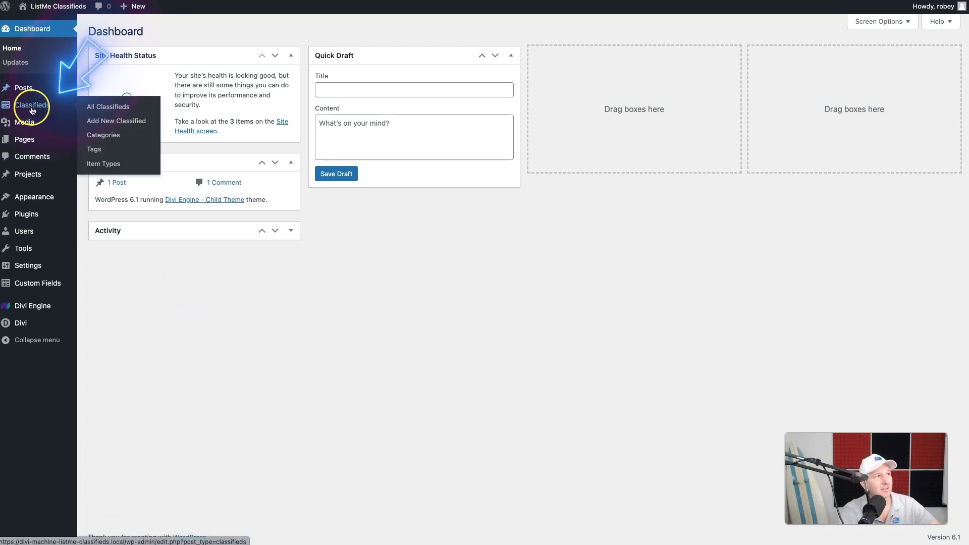
left_click(112, 125)
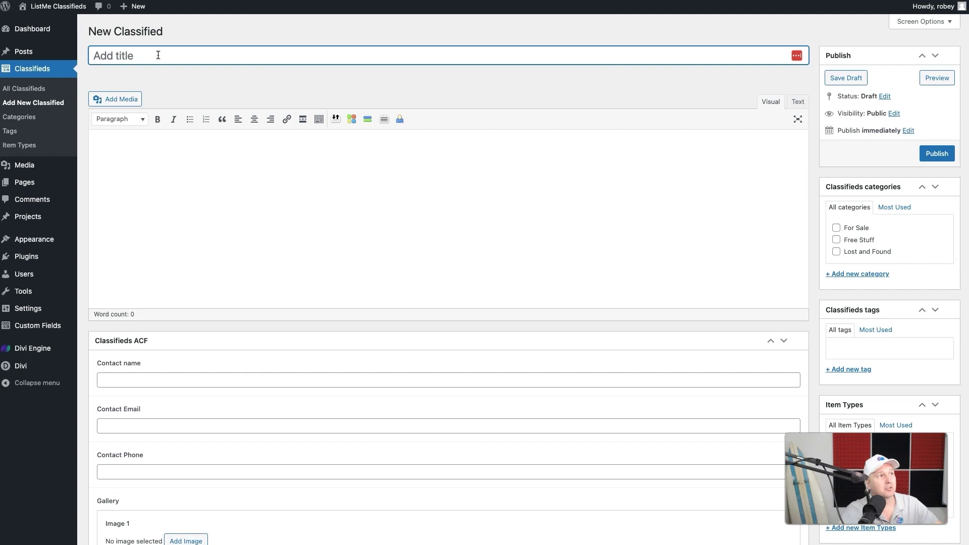
scroll(249, 211, "down", 5)
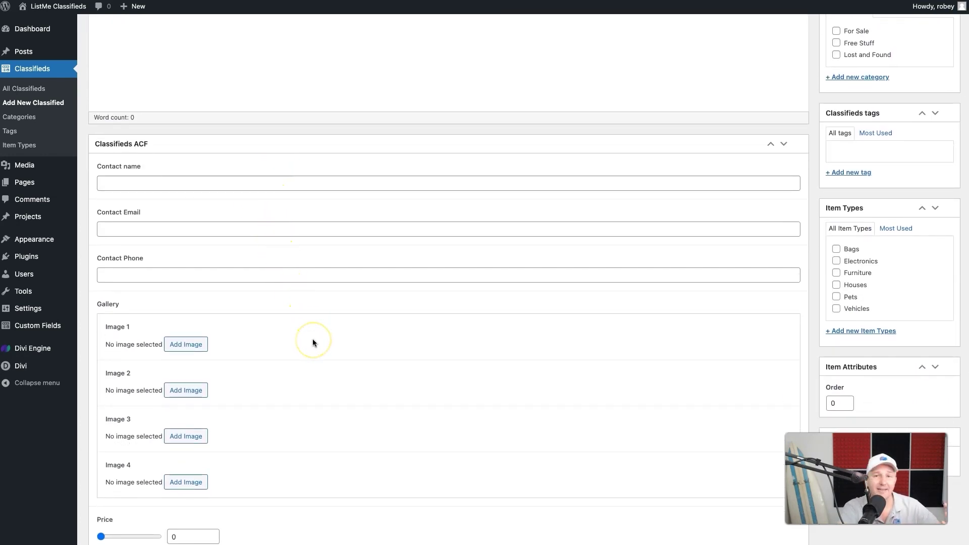
scroll(313, 343, "down", 5)
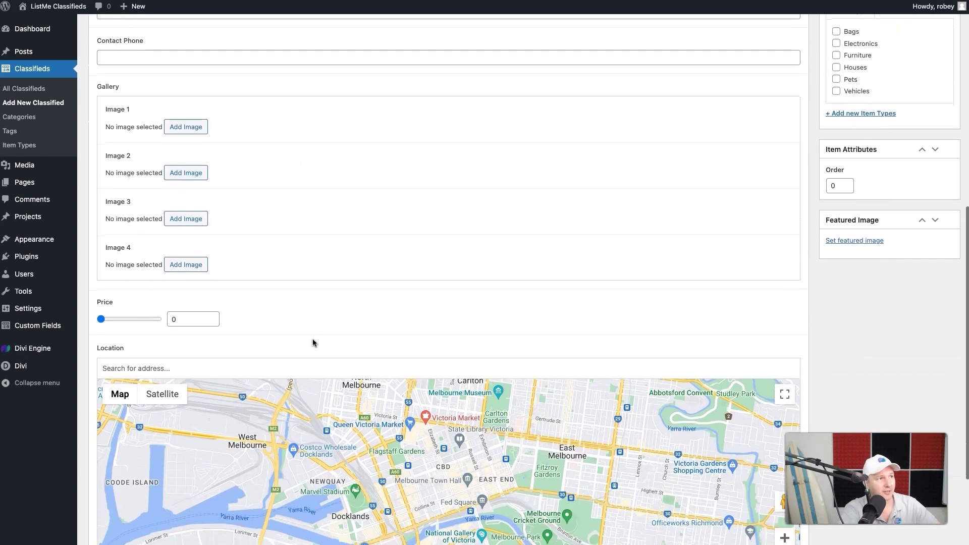
scroll(313, 342, "up", 10)
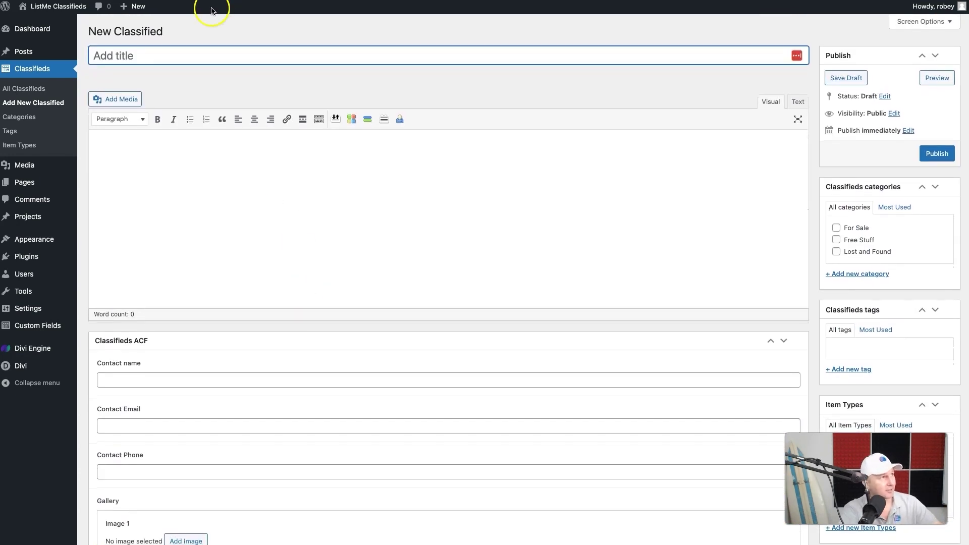
- Title the new classified listing 'Zip'
left_click(192, 56)
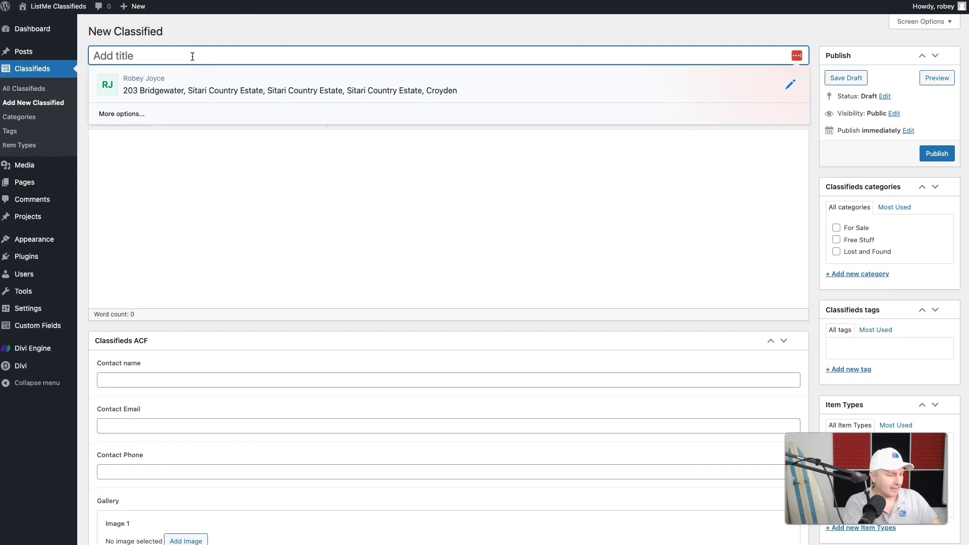
type("Zip")
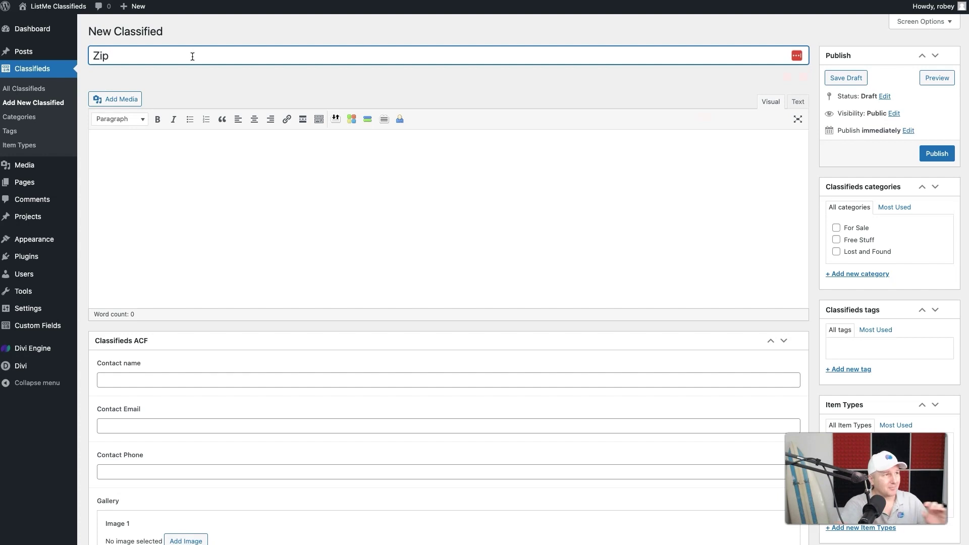
left_click(128, 182)
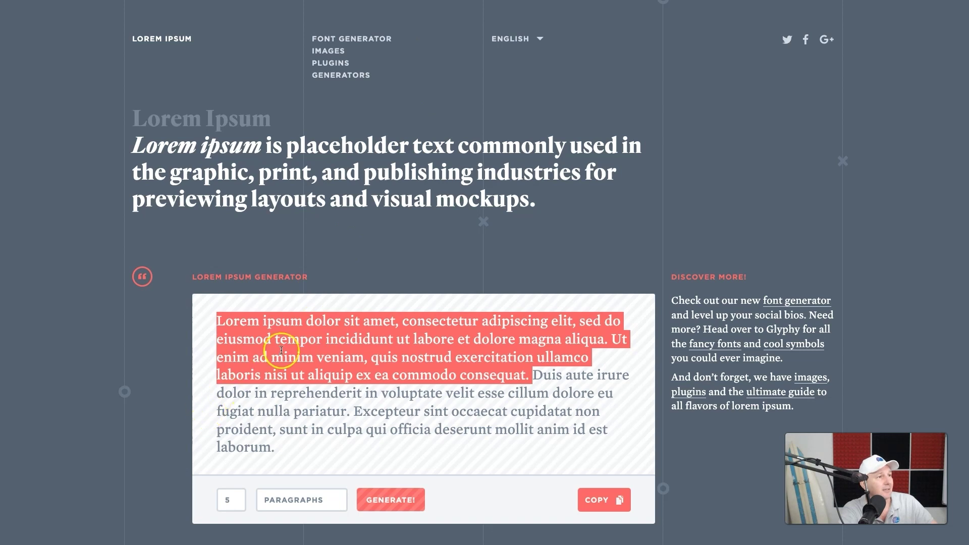
- Copy the highlighted opening Lorem ipsum paragraph from the generator site
right_click(291, 346)
left_click(328, 368)
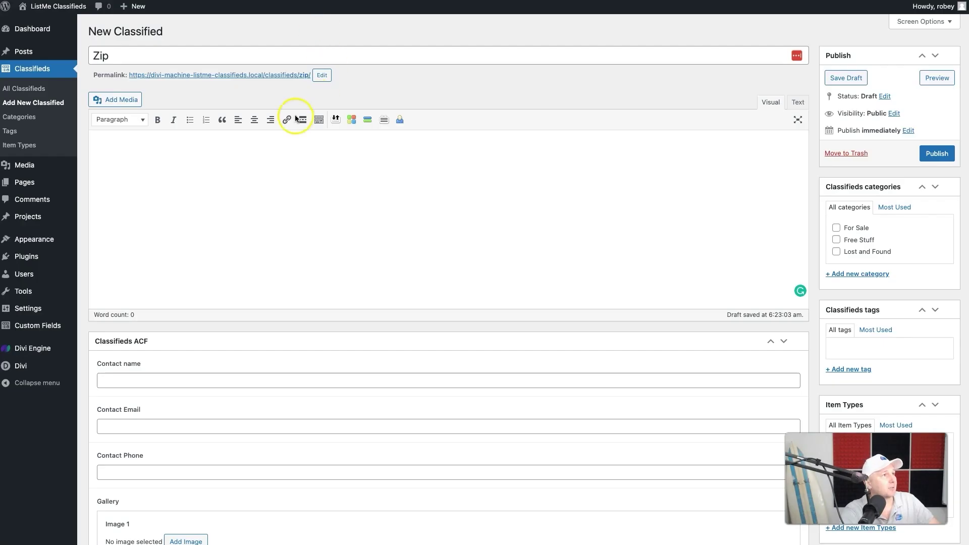
- Paste the Lorem ipsum paragraph into the Zip listing's description
key("super+v")
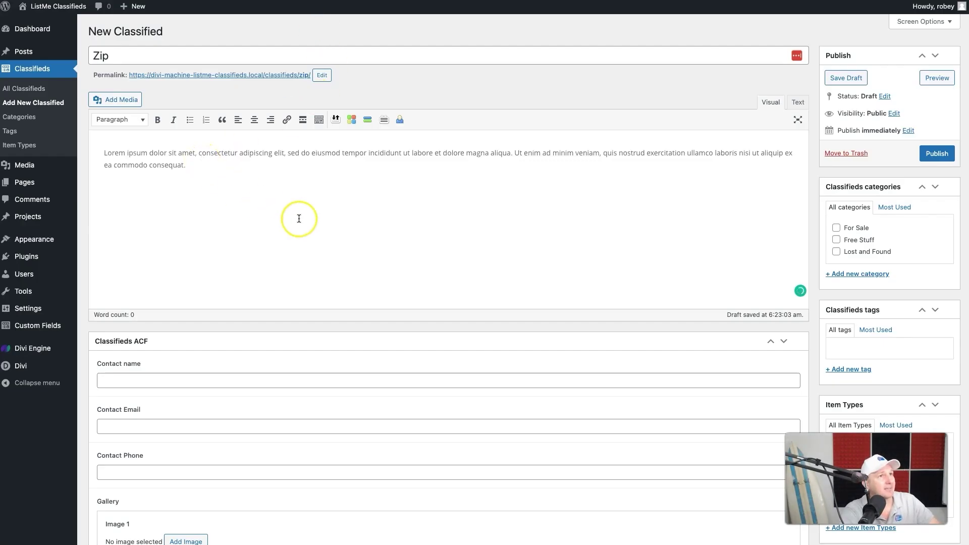
scroll(298, 218, "down", 1)
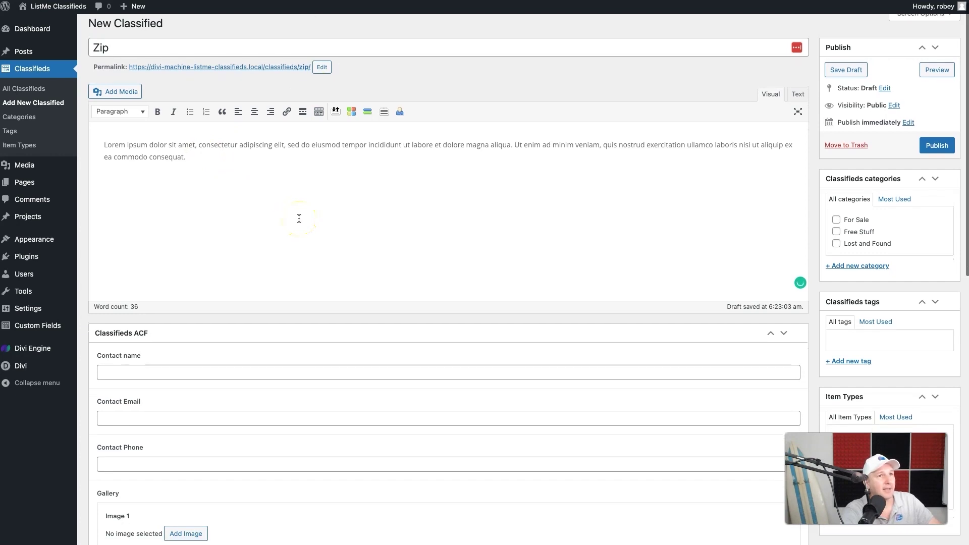
scroll(746, 218, "up", 1)
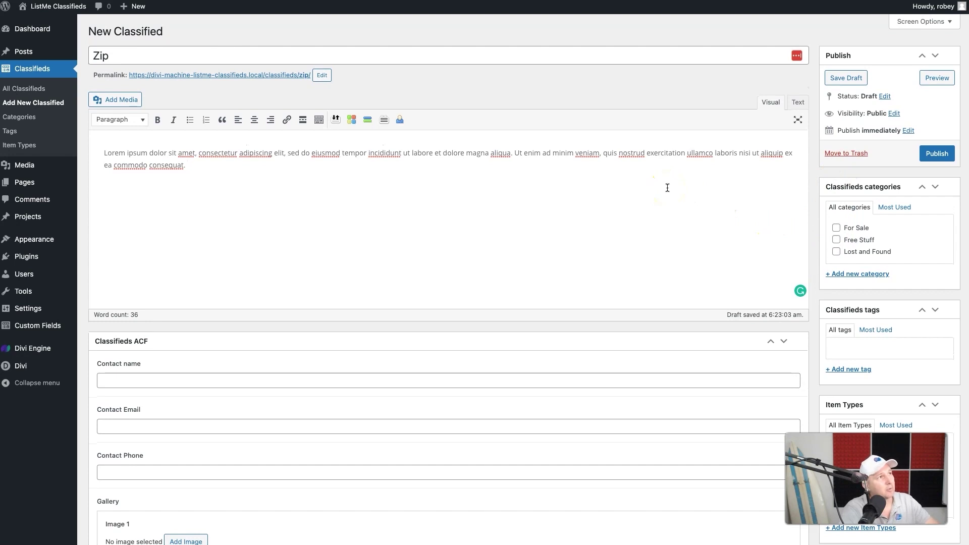
left_click(316, 273)
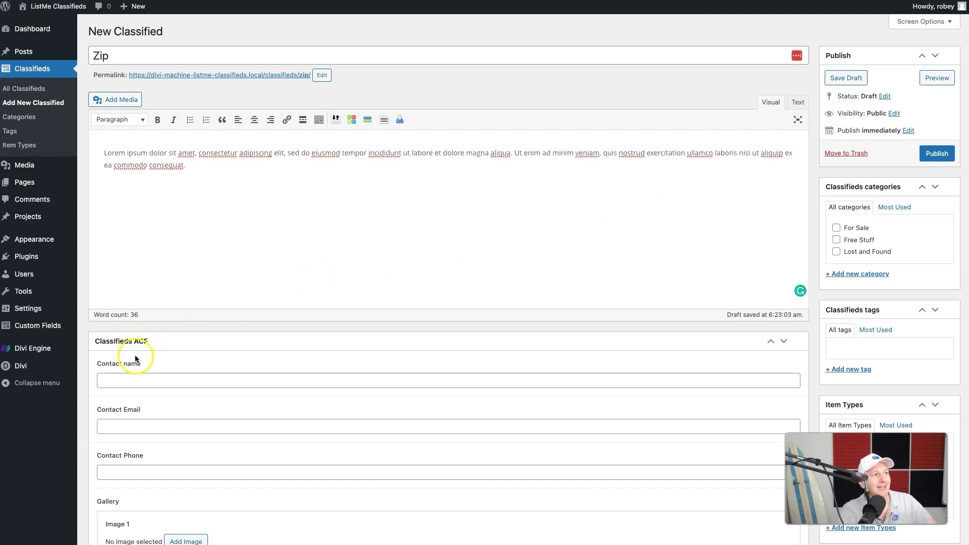
- Tick Lost and Found under Classifieds categories and Pets under Item Types
scroll(835, 274, "down", 1)
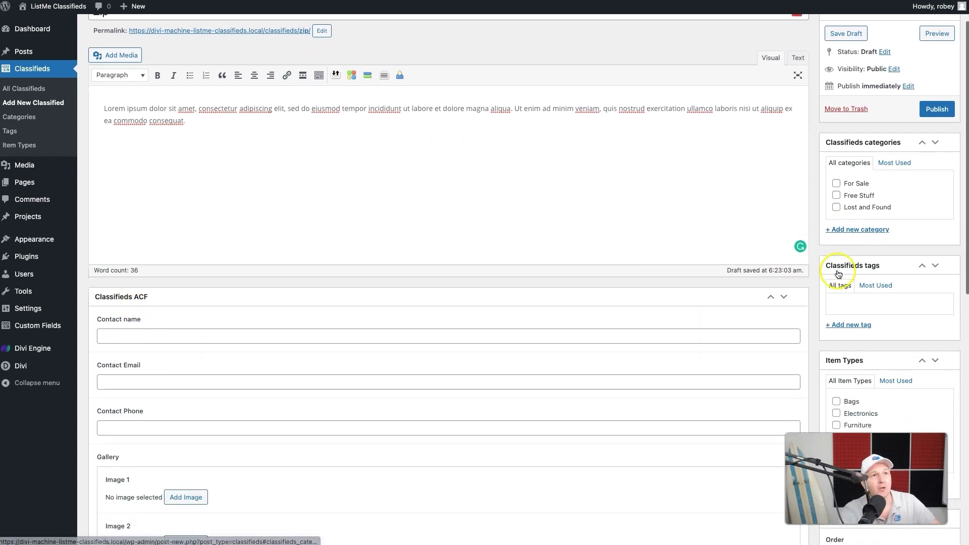
left_click(843, 211)
scroll(799, 308, "down", 2)
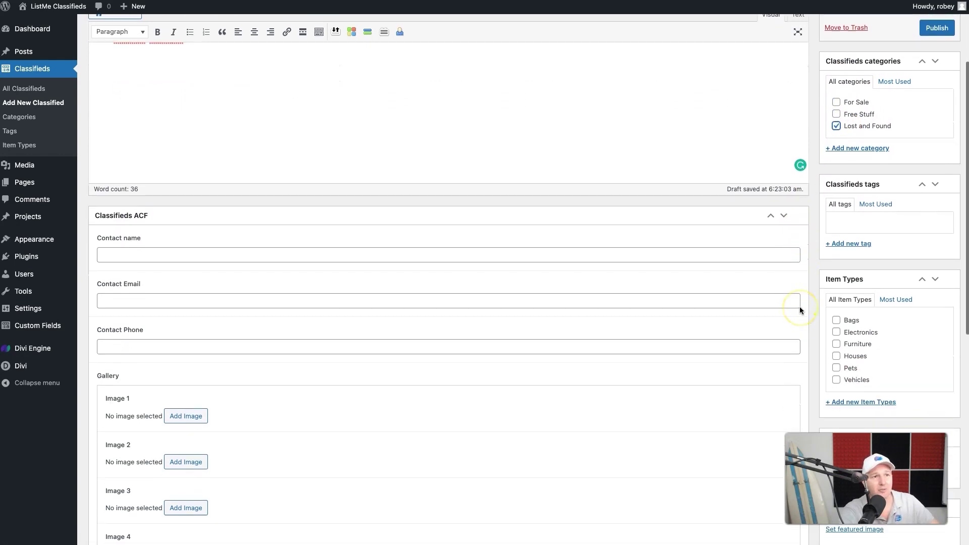
scroll(799, 307, "down", 1)
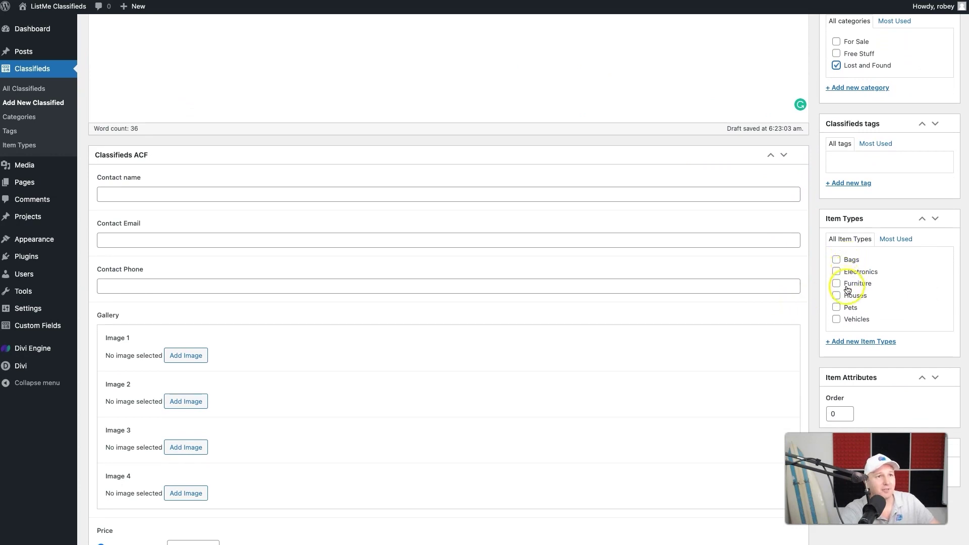
left_click(837, 307)
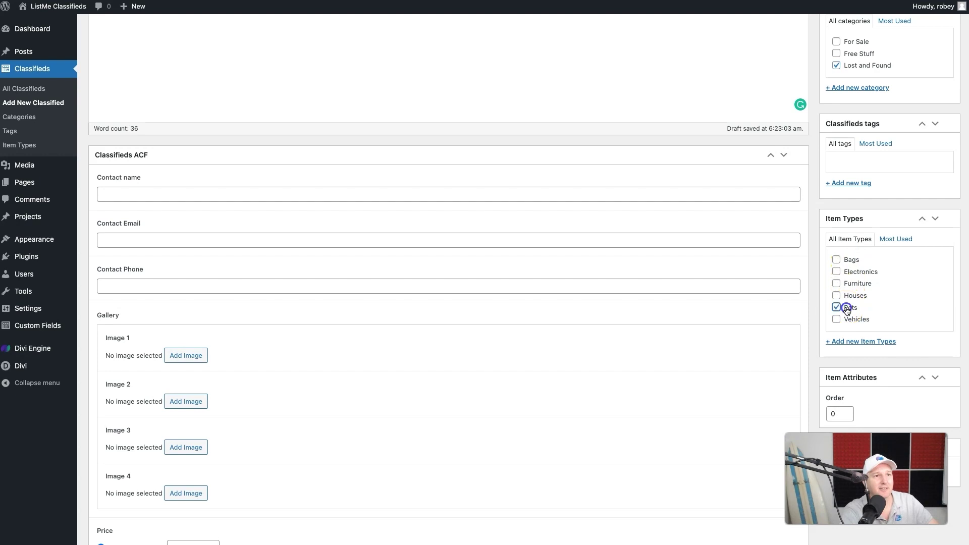
scroll(796, 335, "down", 1)
scroll(796, 335, "down", 5)
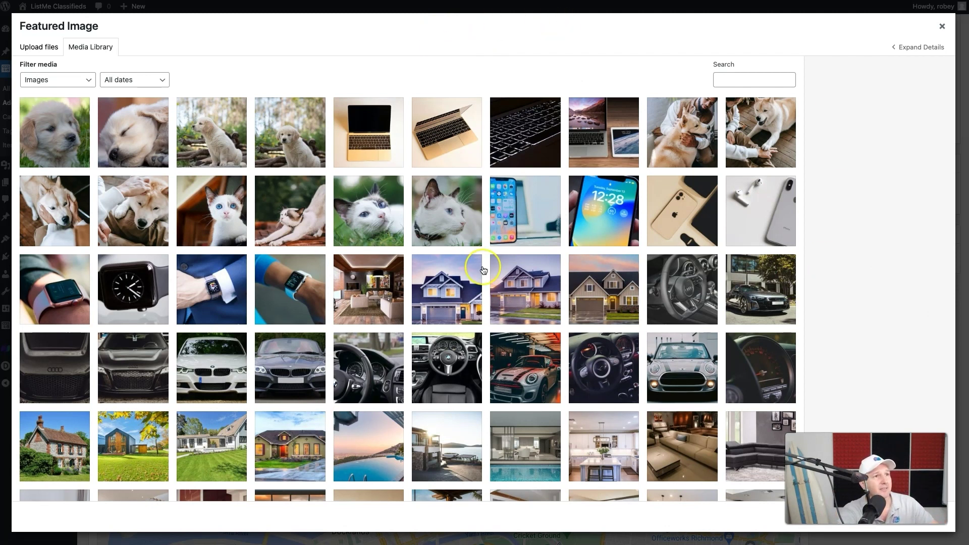
- Set the border collie photo zip-1.jpeg as the listing's featured image
scroll(483, 270, "down", 5)
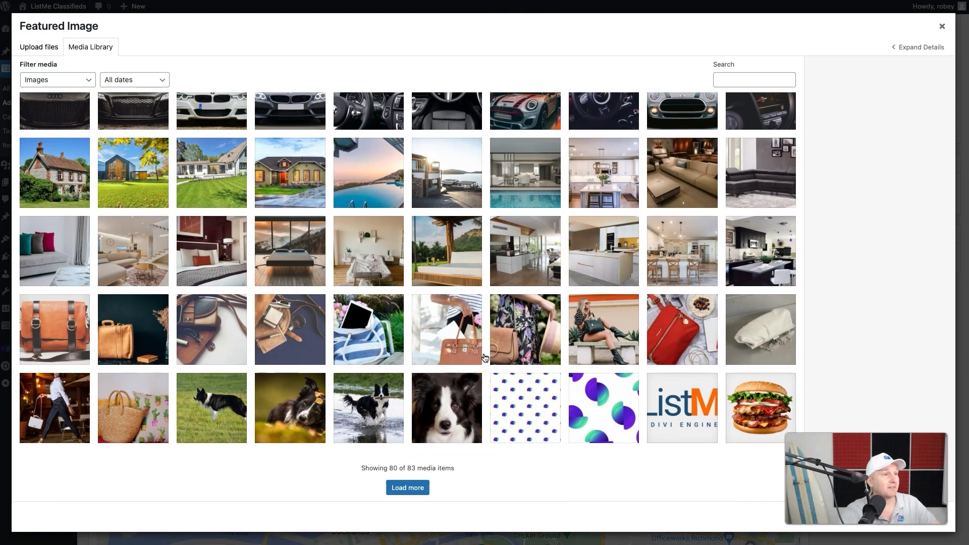
left_click(460, 416)
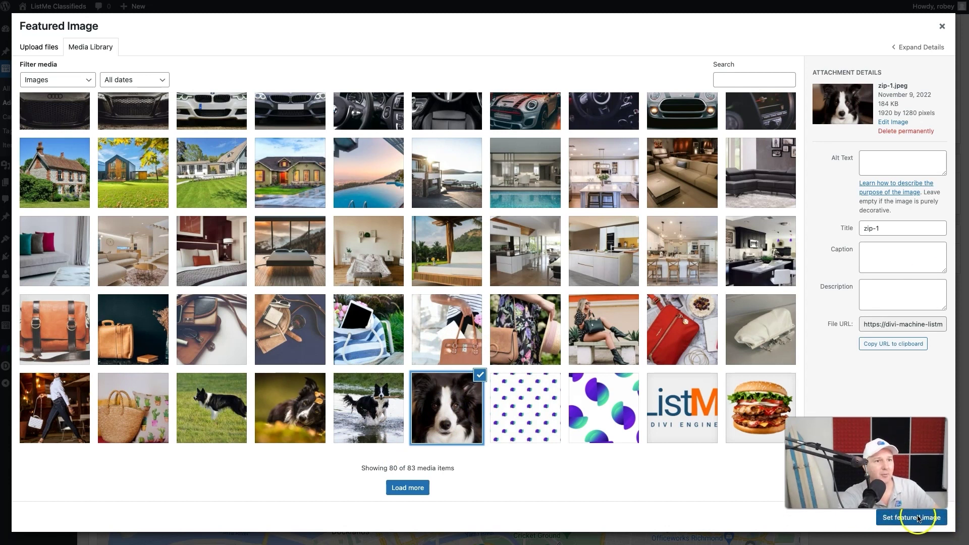
left_click(917, 518)
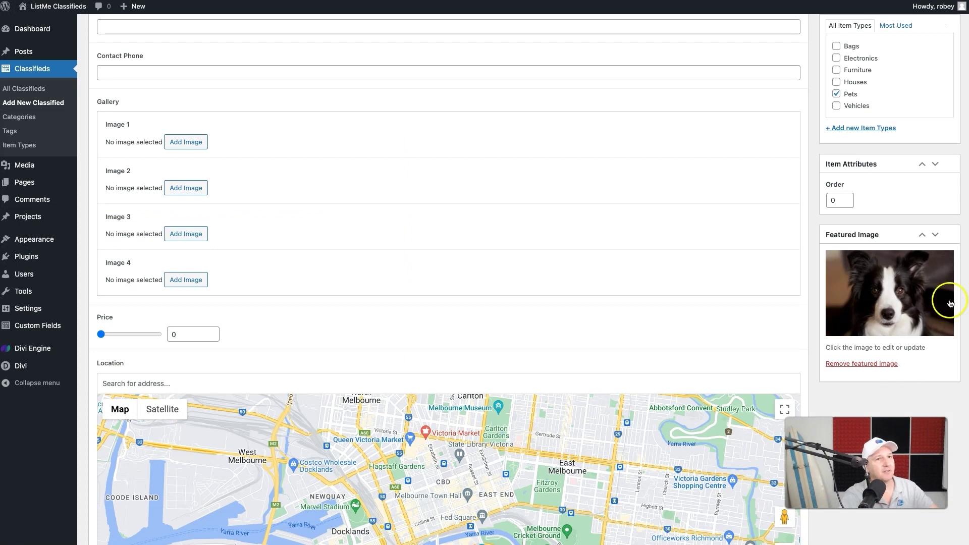
- Enter the contact name, accept the suggested contact e-mail, and type the contact phone number
scroll(486, 285, "up", 6)
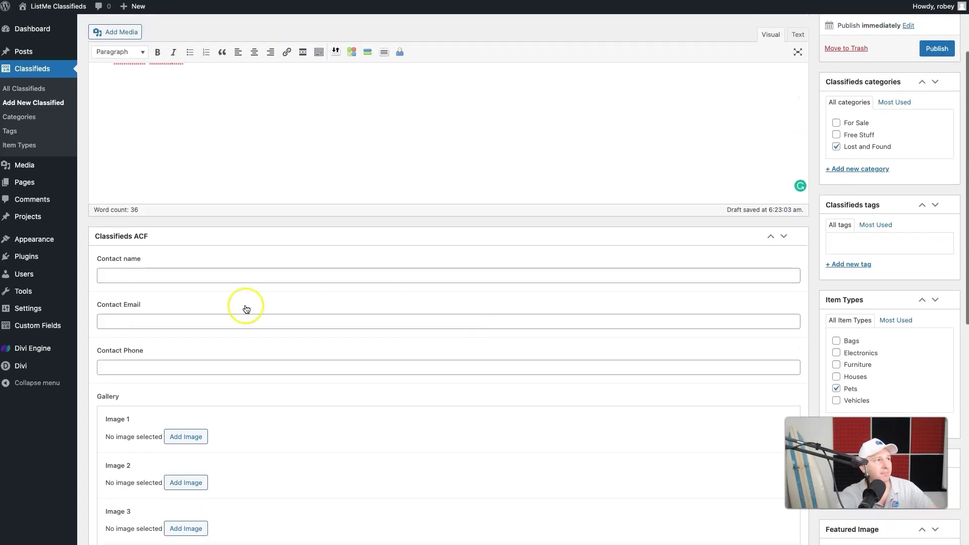
left_click(133, 279)
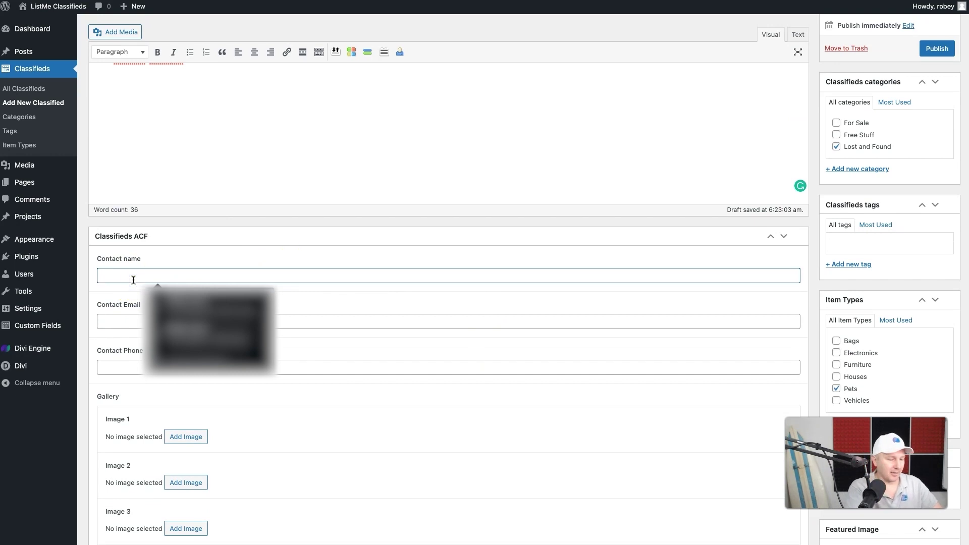
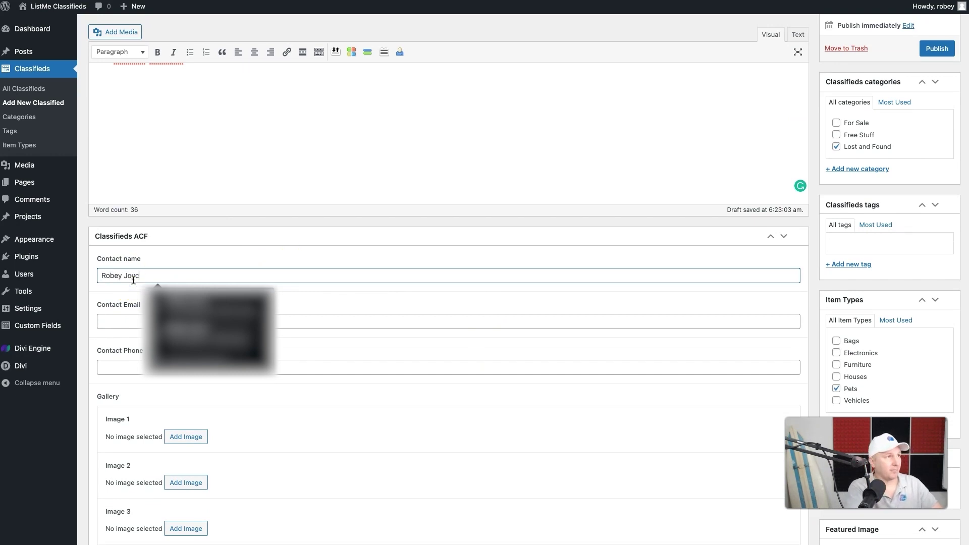
left_click(114, 322)
type("tes")
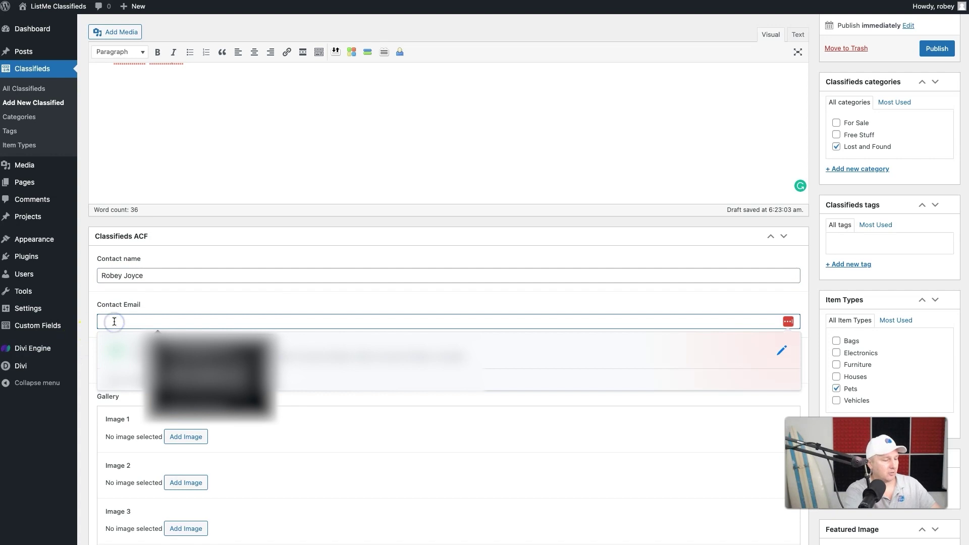
left_click(160, 345)
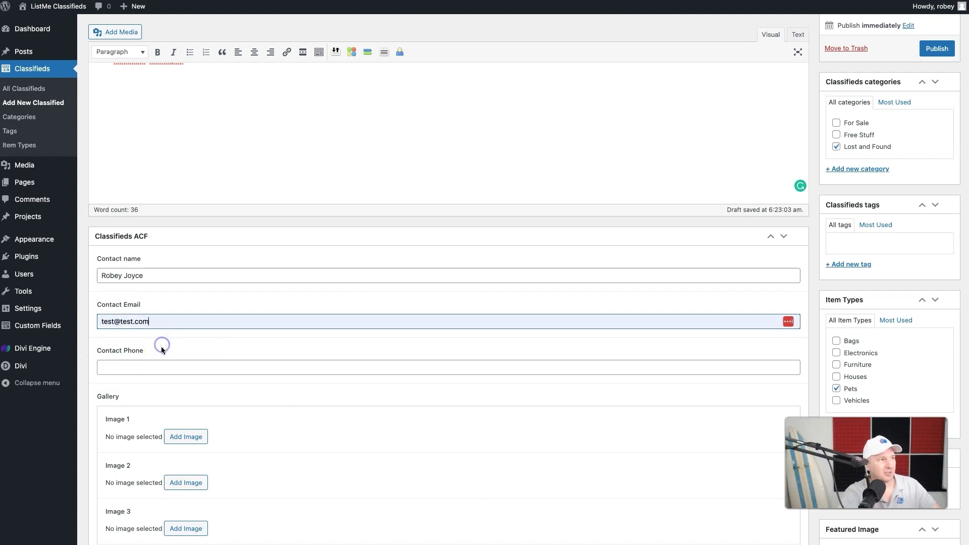
left_click(157, 369)
type("1112")
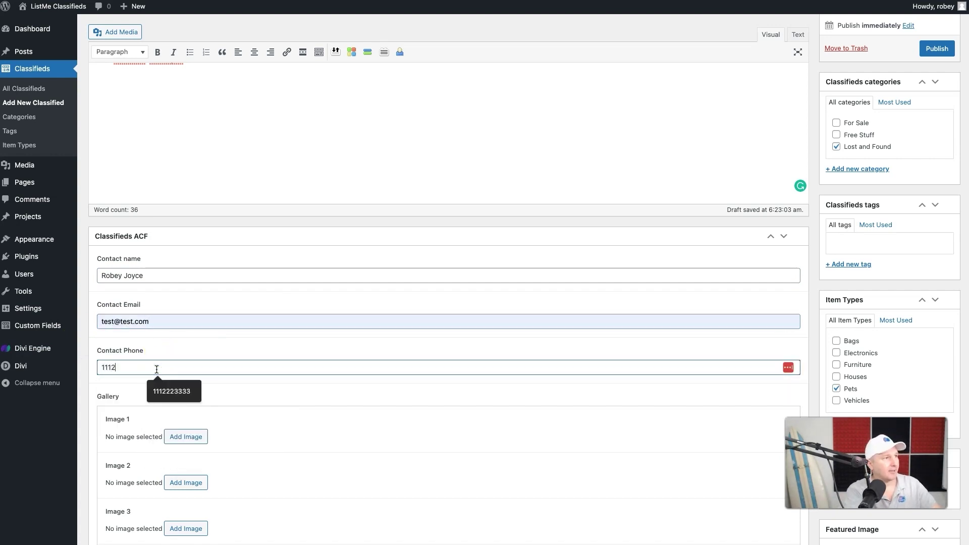
type("223333")
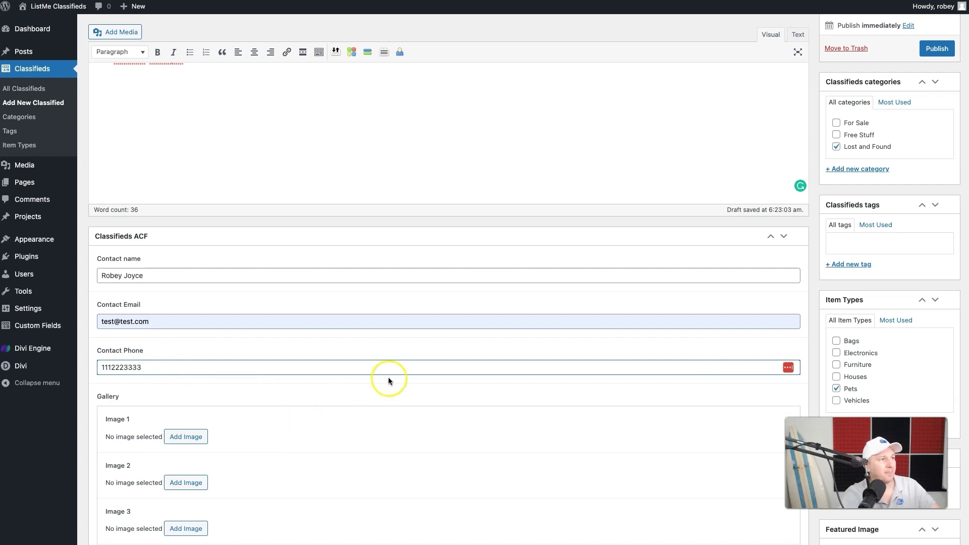
- Fill gallery Image 1 with the collie-on-grass photo and Image 2 with the autumn-leaves photo
scroll(392, 377, "down", 3)
left_click(204, 280)
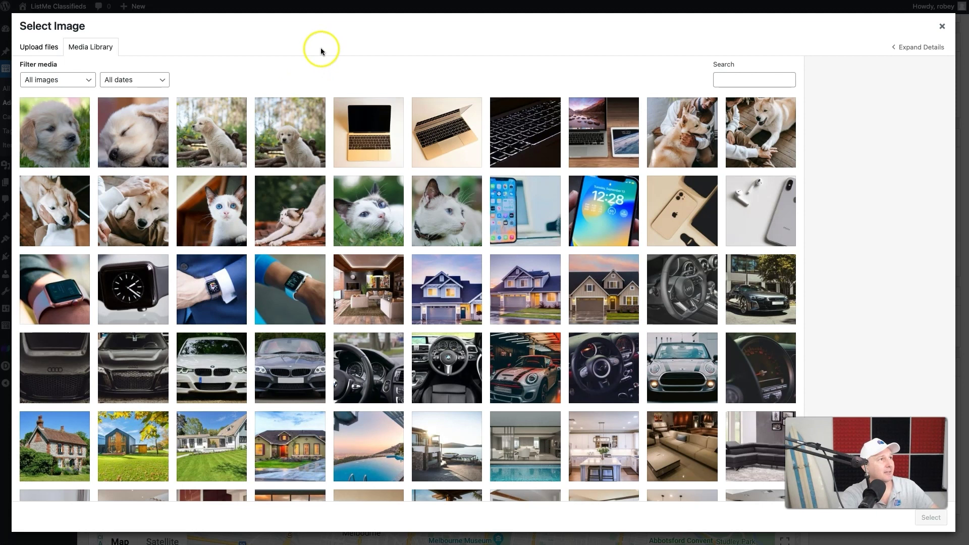
scroll(364, 321, "down", 5)
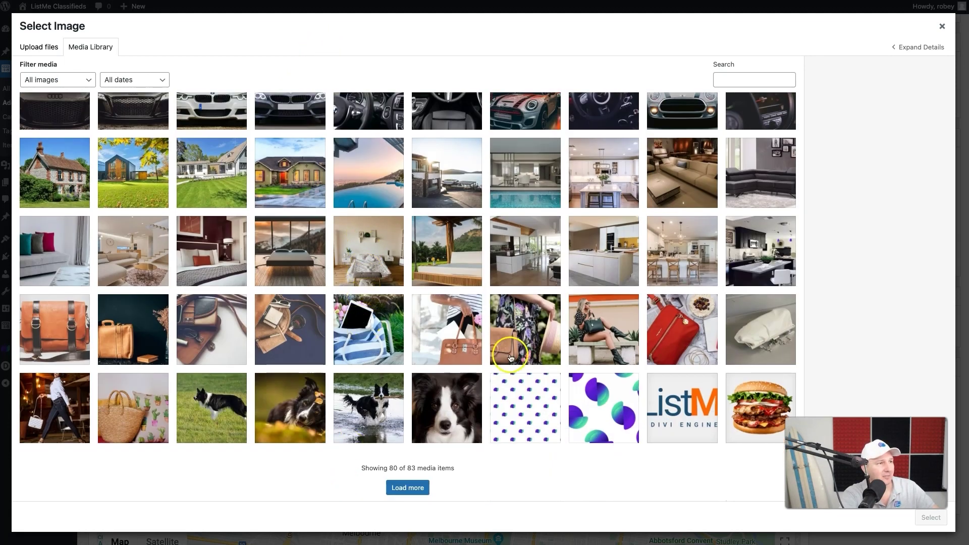
left_click(225, 415)
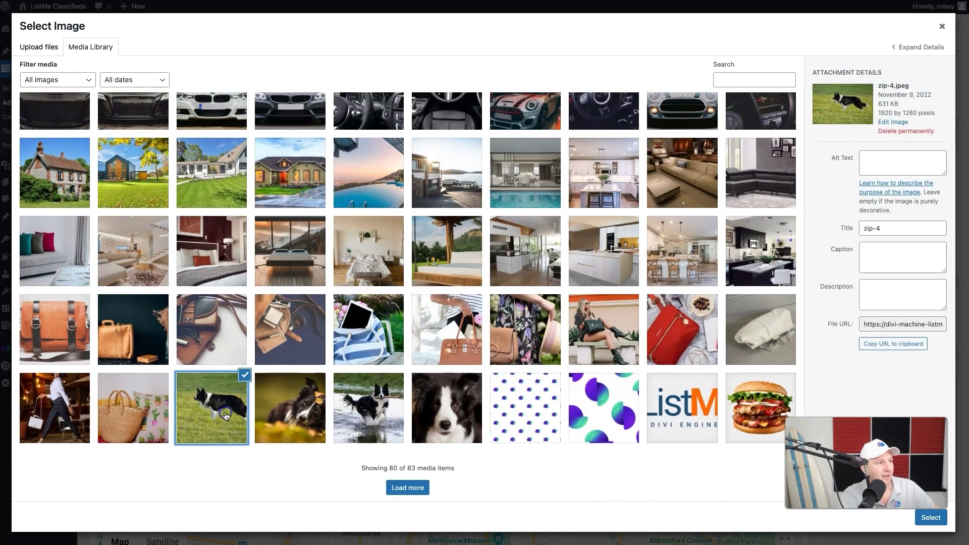
left_click(927, 517)
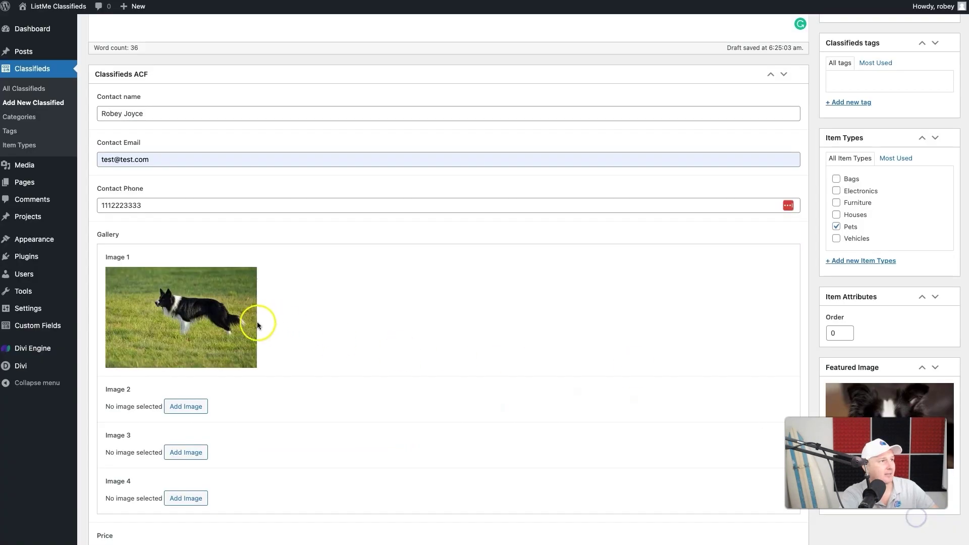
left_click(182, 406)
scroll(237, 432, "down", 5)
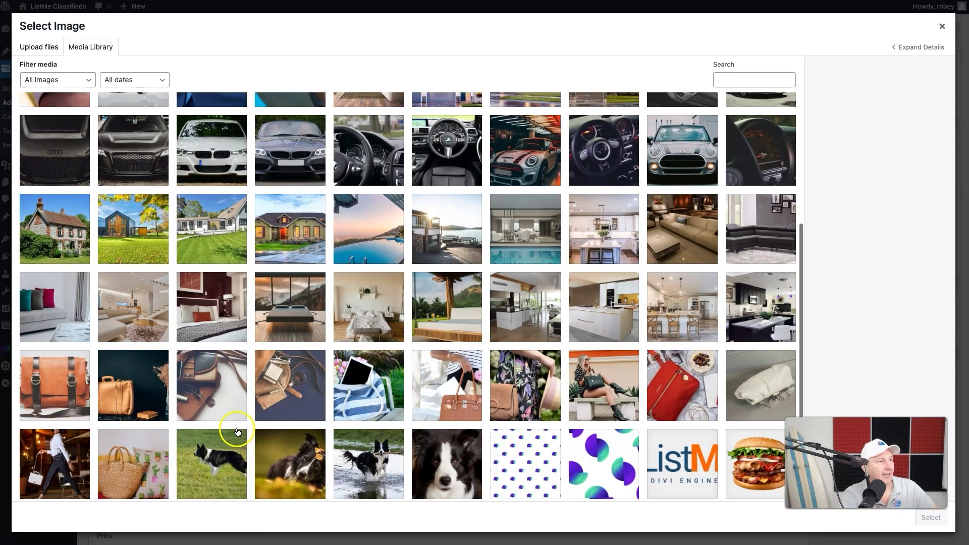
scroll(237, 432, "down", 1)
left_click(267, 412)
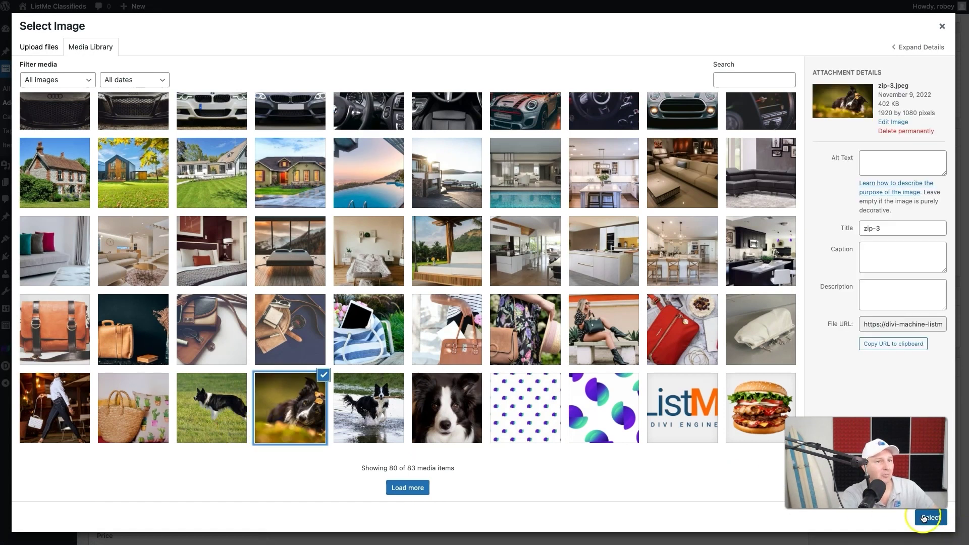
left_click(927, 517)
- Fill Image 3 with zip-2.jpeg (running through water) and Image 4 with zip-1.jpeg (close-up portrait)
scroll(346, 407, "down", 5)
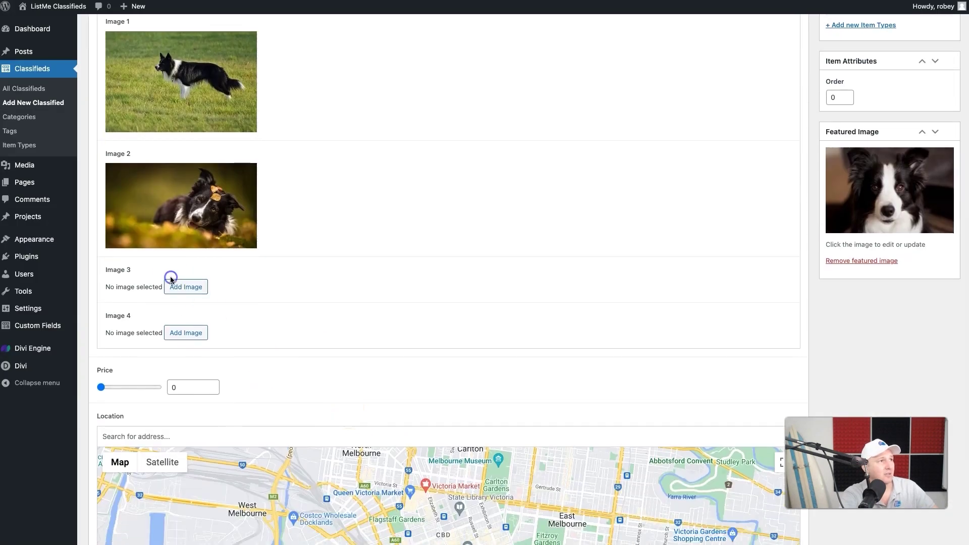
left_click(171, 281)
scroll(453, 380, "down", 5)
left_click(379, 398)
left_click(931, 518)
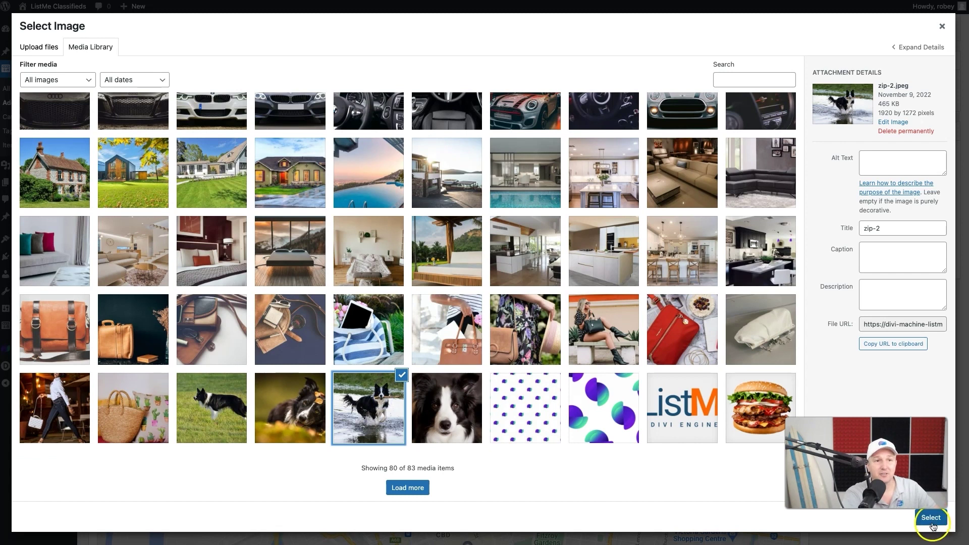
scroll(418, 386, "down", 3)
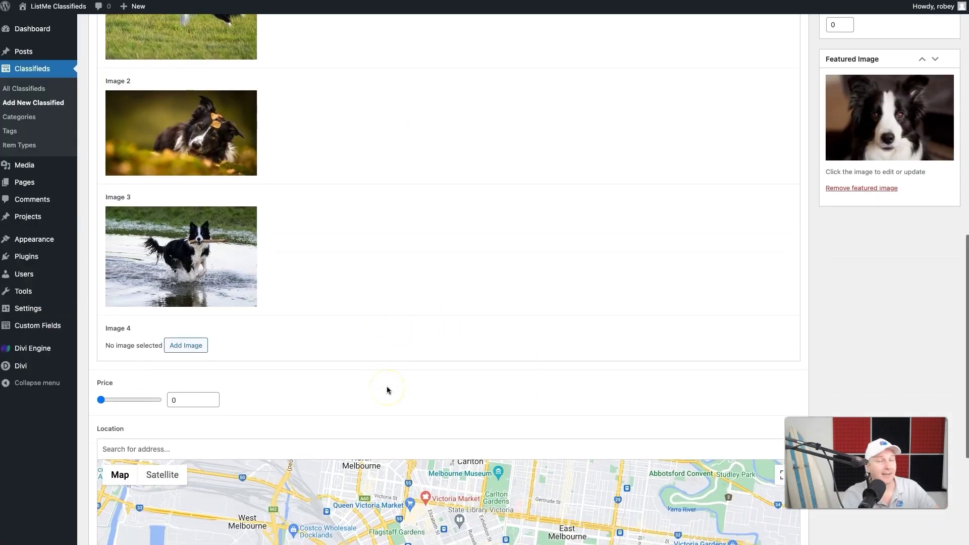
left_click(187, 346)
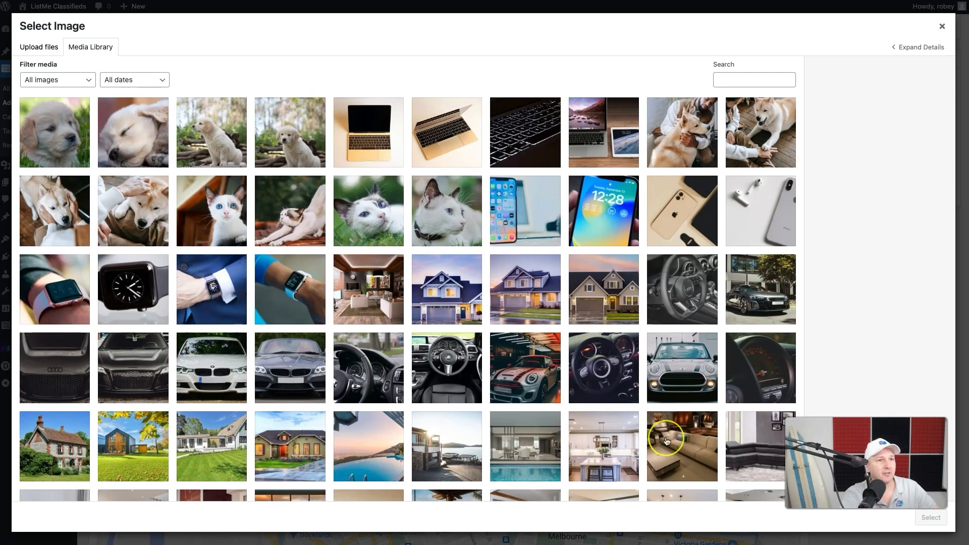
scroll(666, 442, "down", 5)
left_click(449, 404)
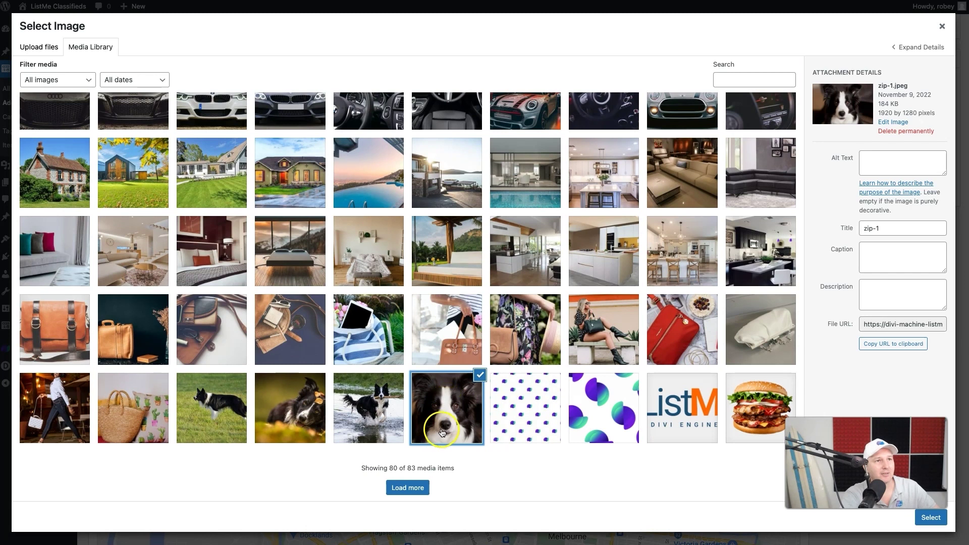
left_click(930, 518)
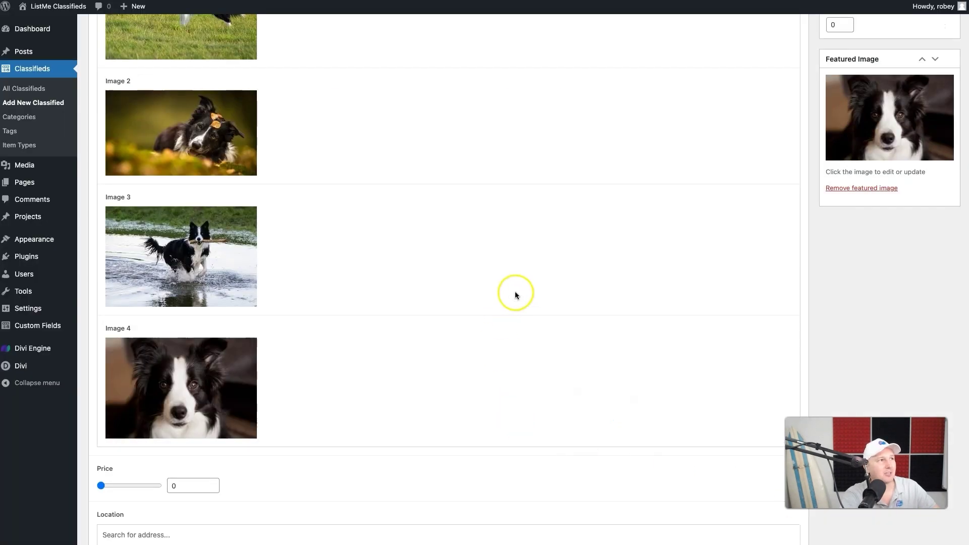
scroll(515, 295, "up", 3)
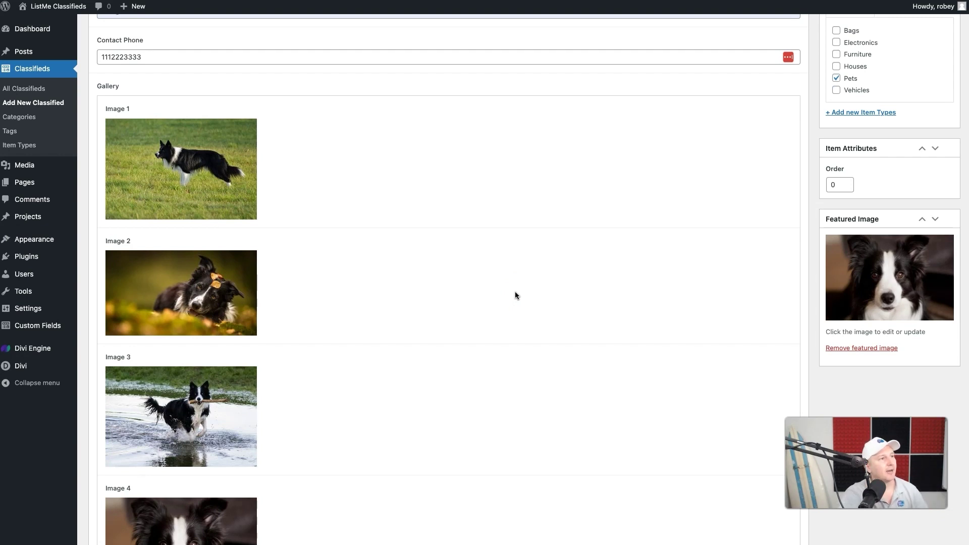
scroll(514, 295, "down", 7)
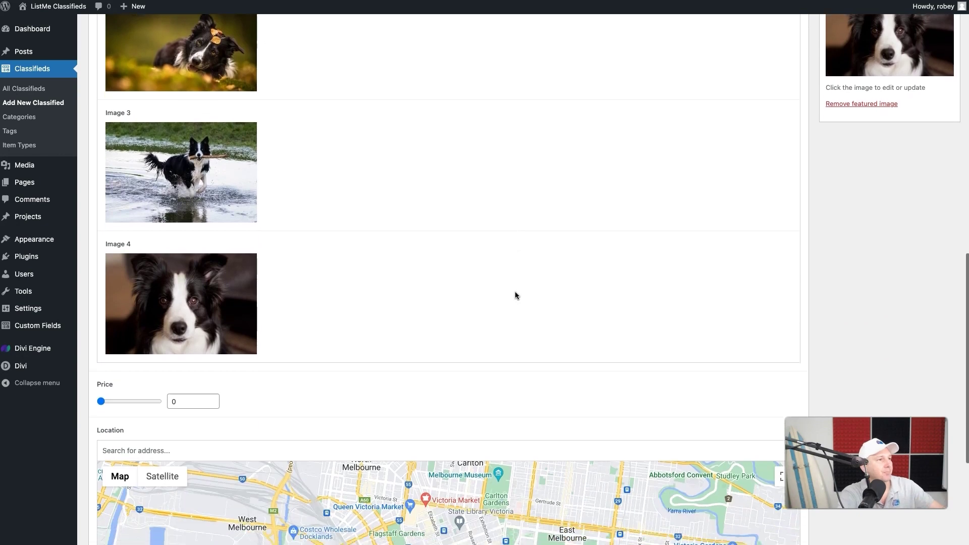
left_click(177, 272)
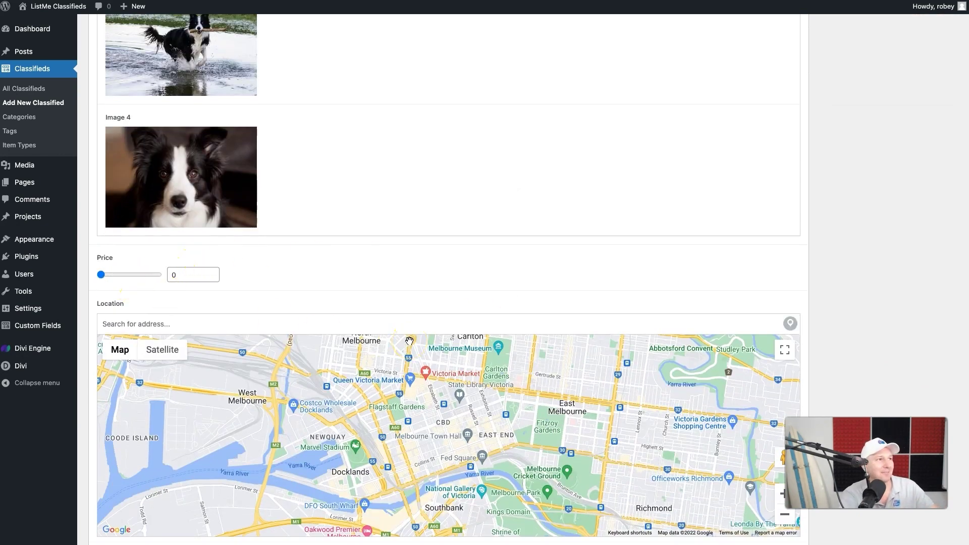
scroll(162, 302, "down", 2)
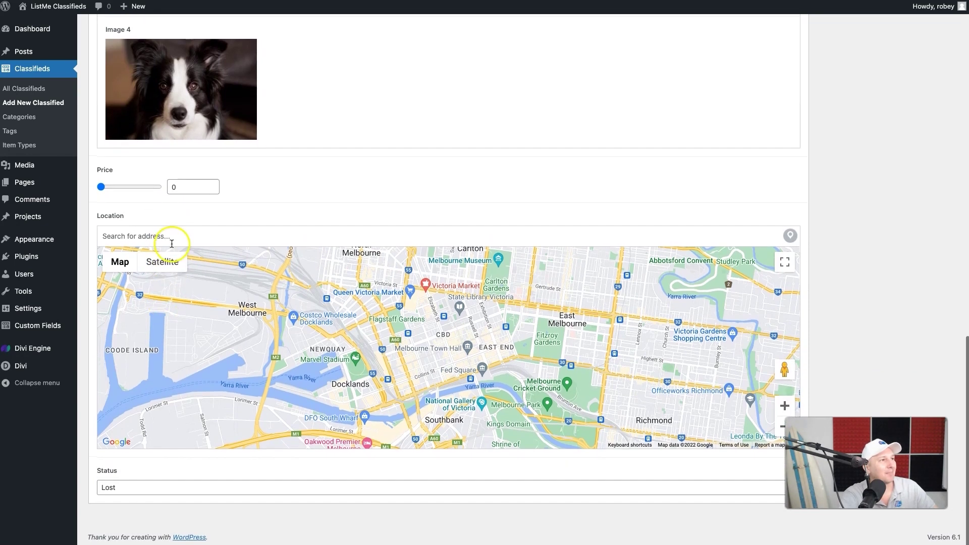
- Search 'cape town' and set the listing's Location to Cape Town, South Africa
left_click(172, 240)
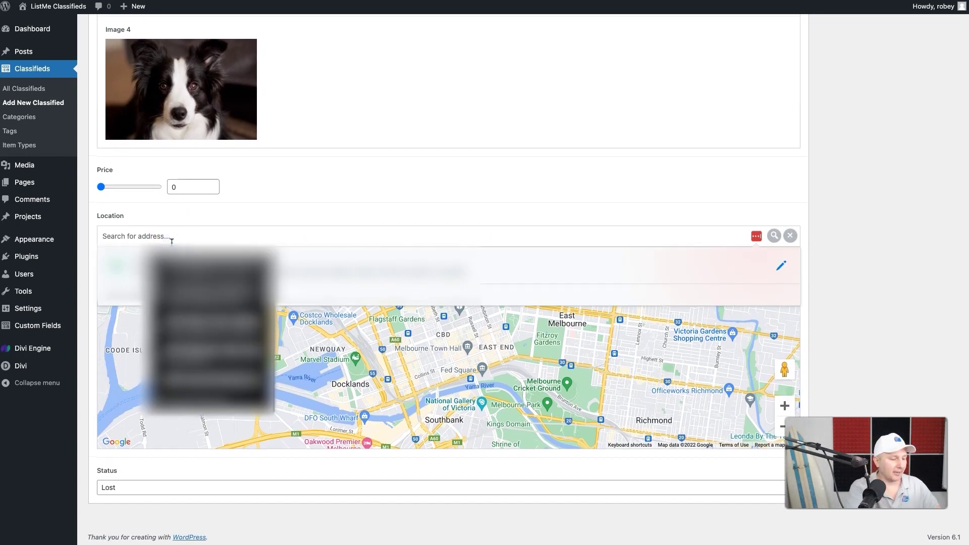
type("cpa")
key("BackSpace")
key("BackSpace")
type("ape tow")
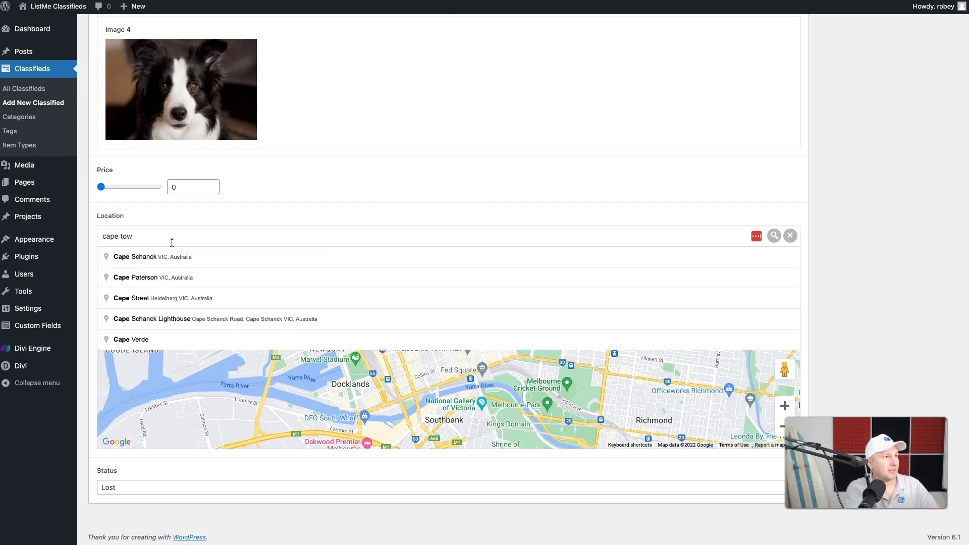
type("n")
left_click(154, 258)
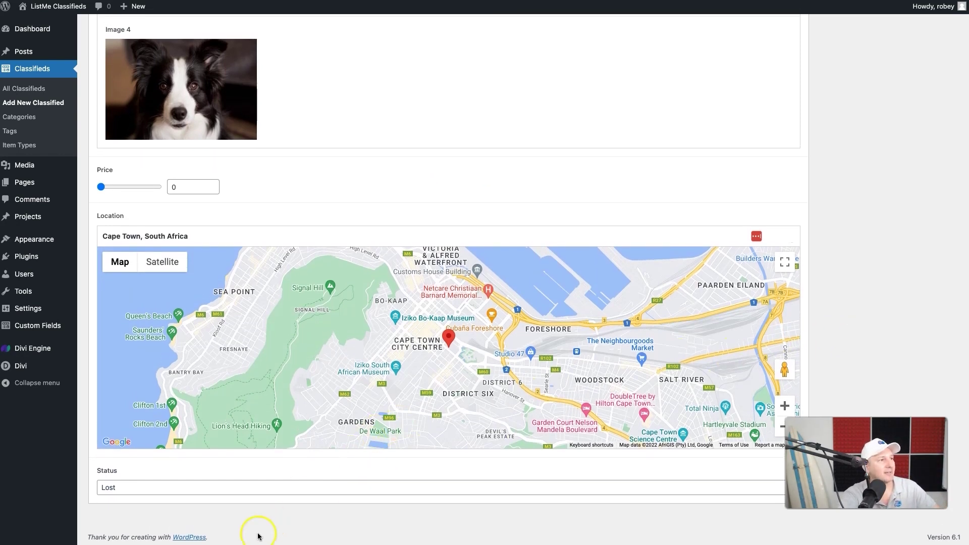
left_click(119, 492)
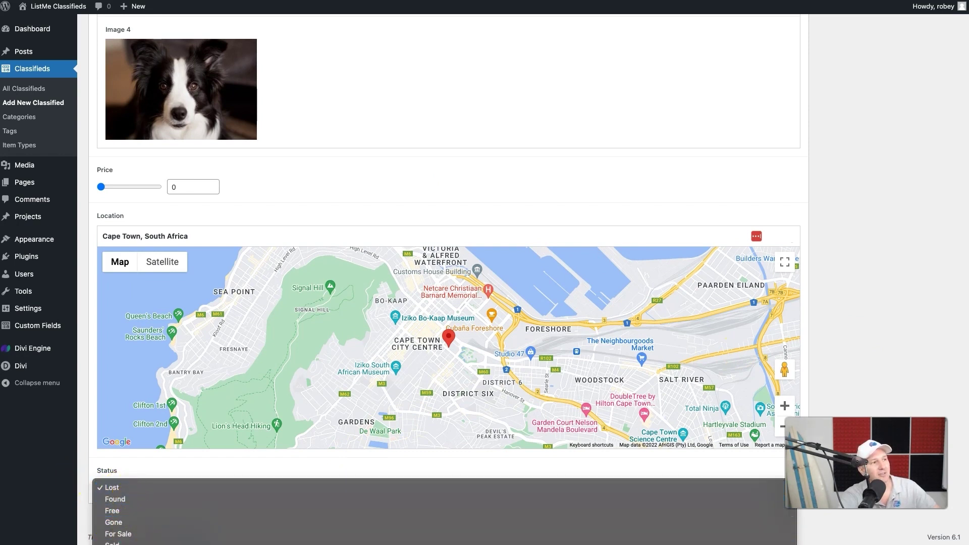
- Keep the status as Lost and publish the Zip classified listing
left_click(87, 483)
scroll(901, 194, "up", 5)
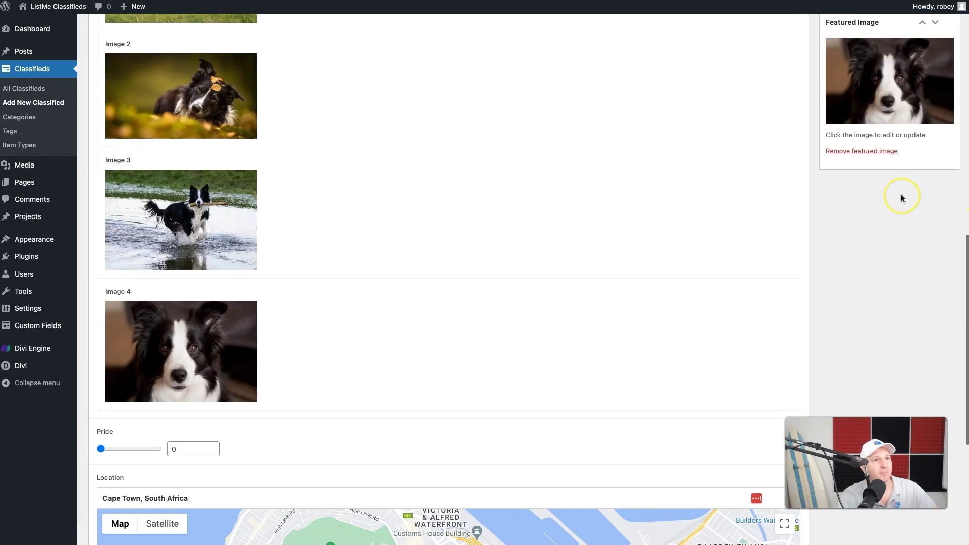
scroll(900, 195, "up", 10)
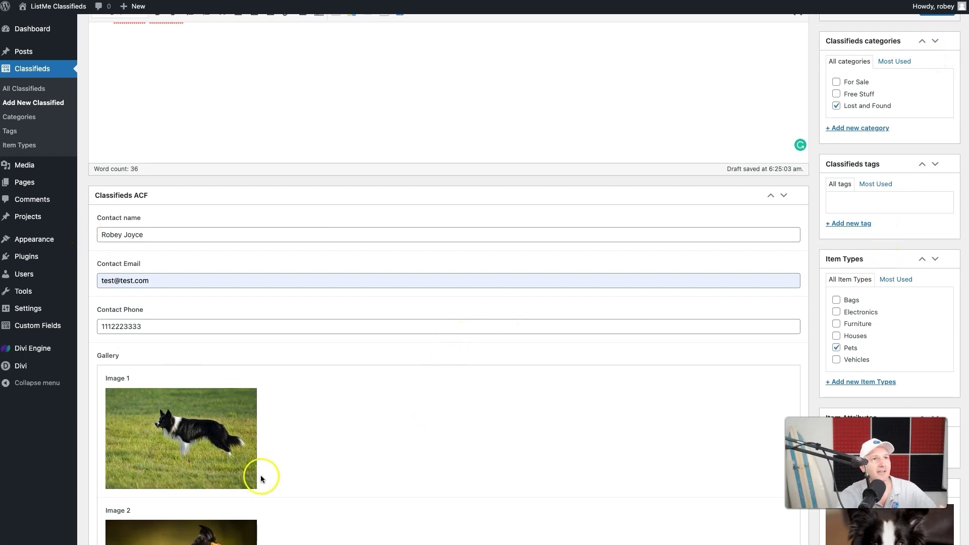
scroll(717, 355, "up", 3)
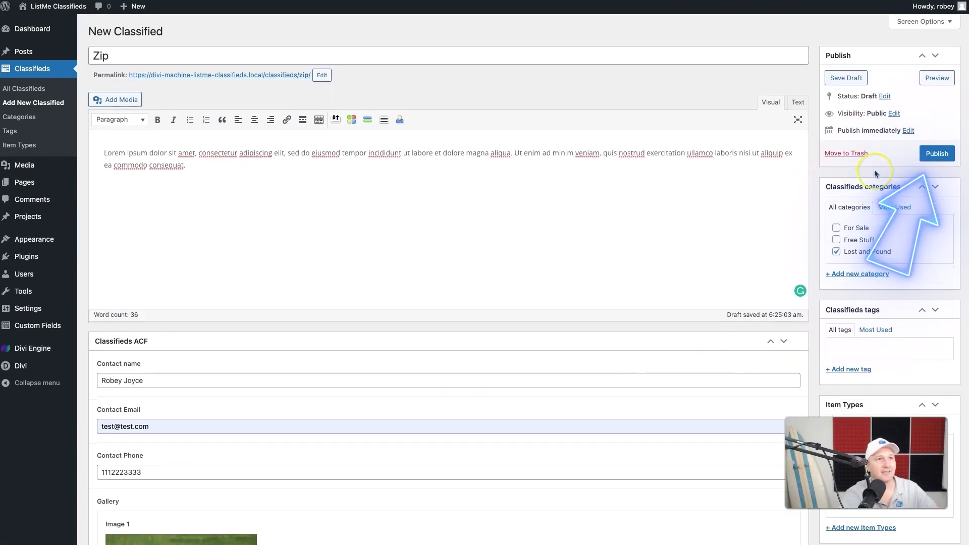
left_click(930, 158)
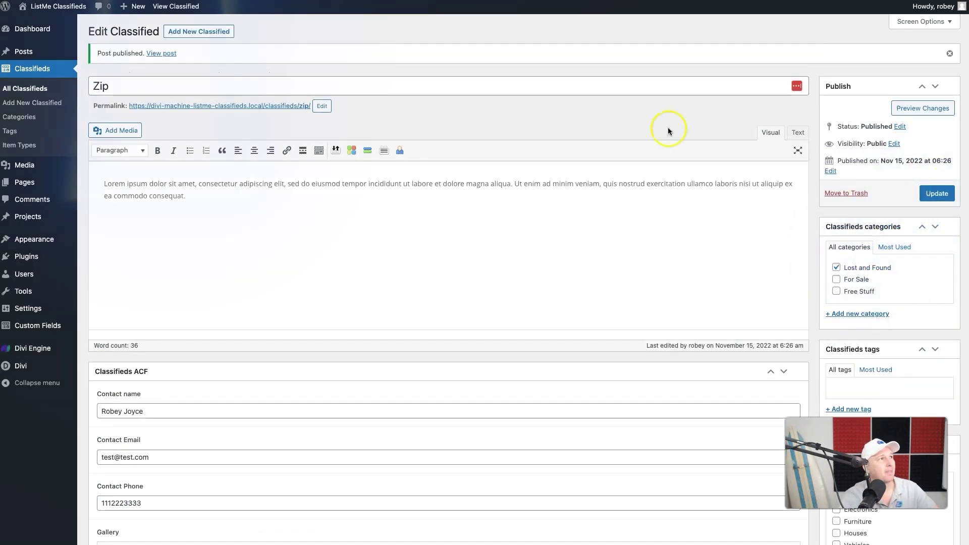
right_click(159, 54)
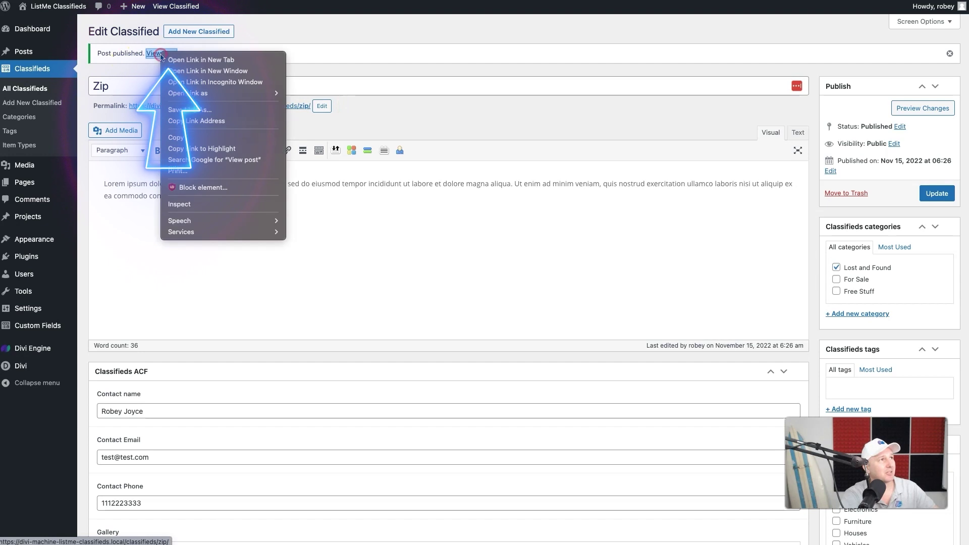
- View the published Zip classified's front-end page with its title, border collie photo and description
key("Escape")
left_click(160, 54)
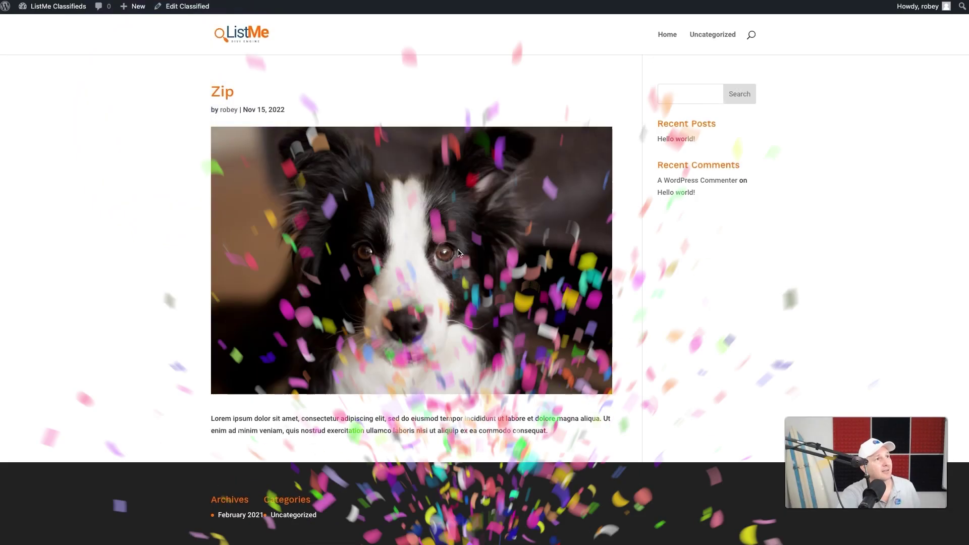
left_click(364, 264)
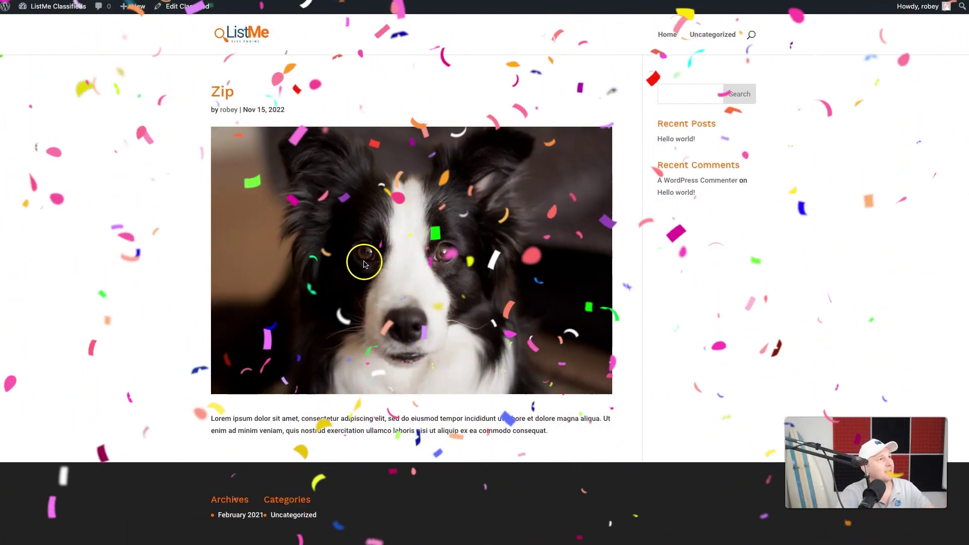